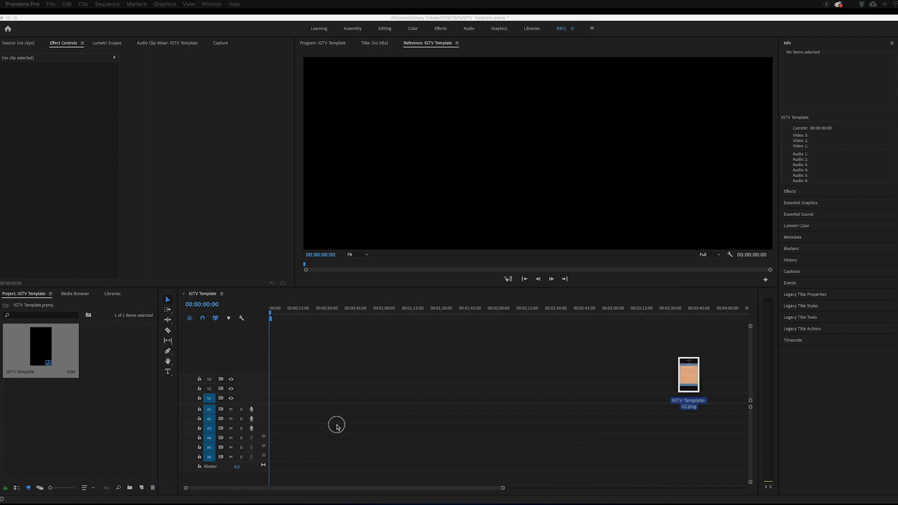
Import IGTV Template-v2.png into the project and place GH010040.MP4 on video track 1
left_click_drag(688, 381, 689, 381)
left_click_drag(96, 370, 96, 370)
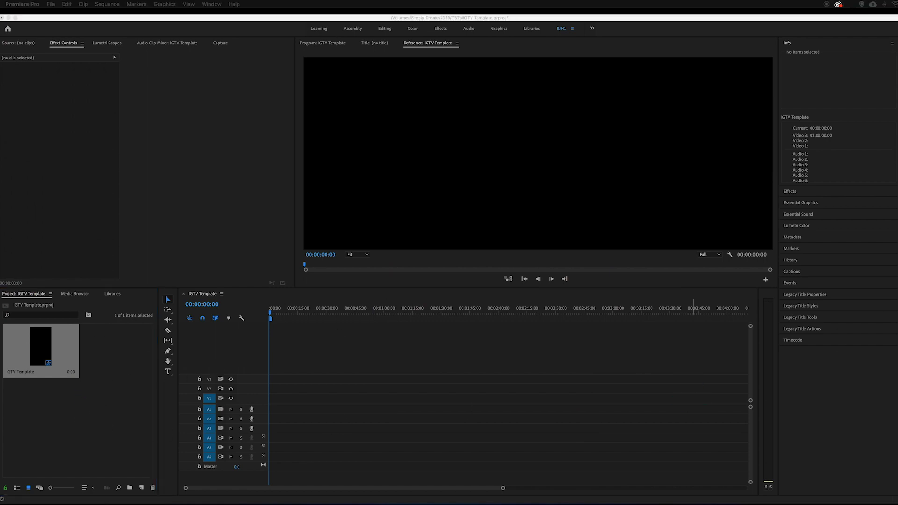
left_click_drag(897, 318, 270, 344)
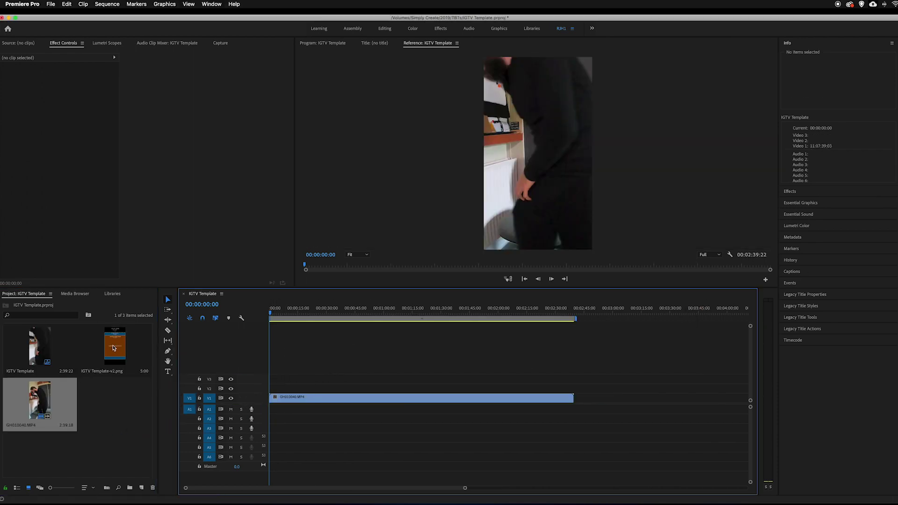
Layer the IGTV Template-v2.png guide on V2 over the footage and preview at 00:01:15:15
left_click(147, 339)
left_click_drag(146, 339, 573, 388)
left_click(414, 309)
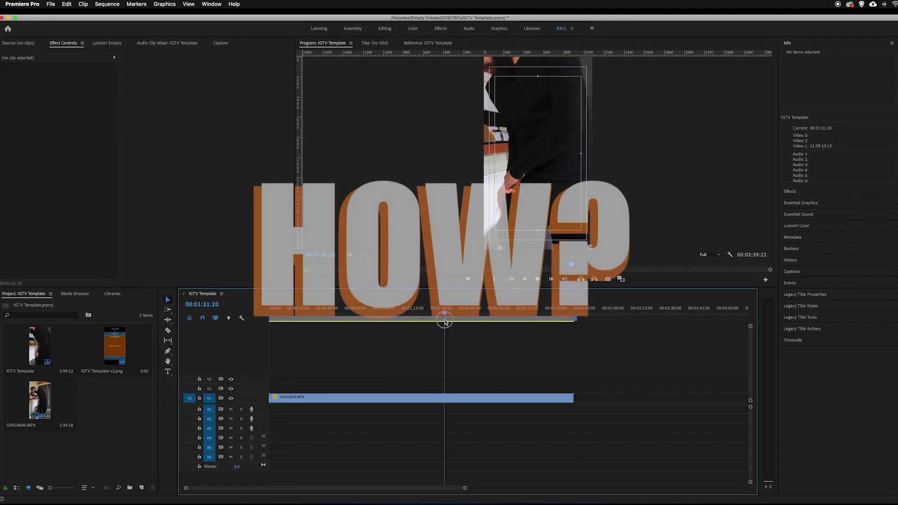
Move to 00:32:10 and start a new 1080 × 1350 colour matte
left_click_drag(445, 322, 331, 321)
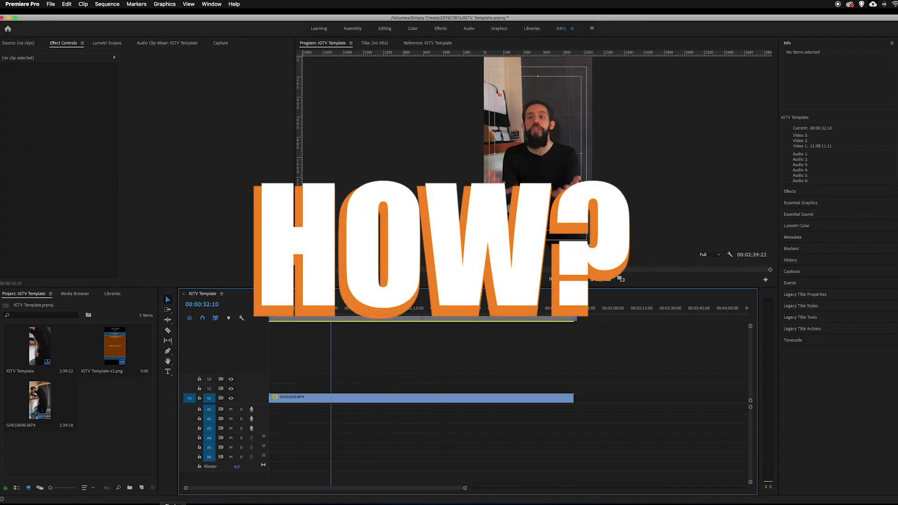
left_click(142, 488)
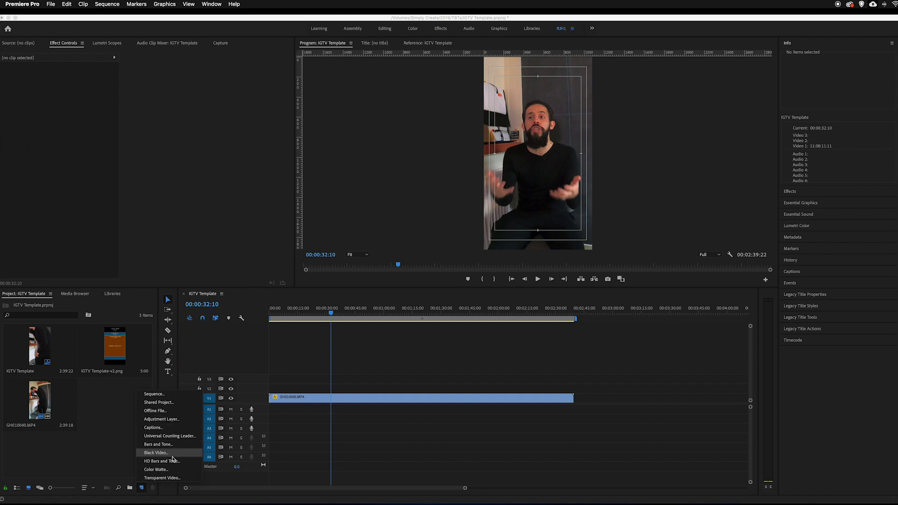
left_click(158, 469)
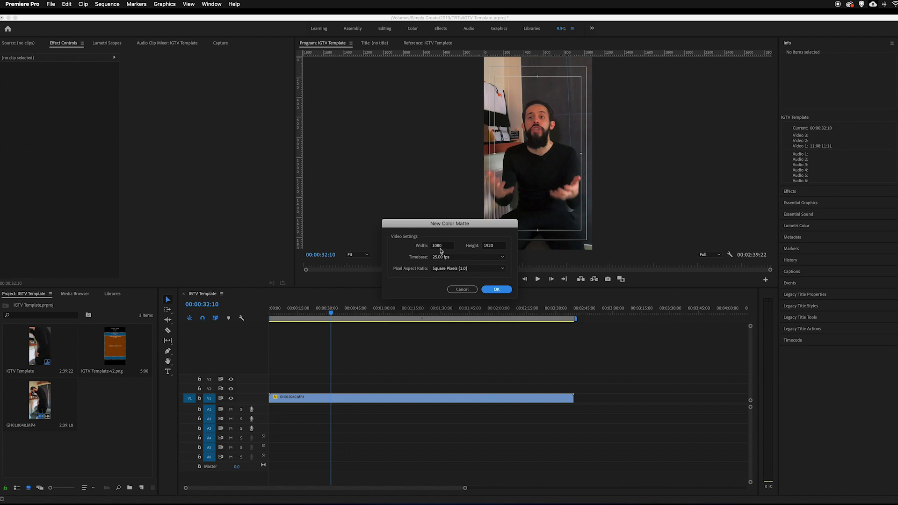
left_click(497, 246)
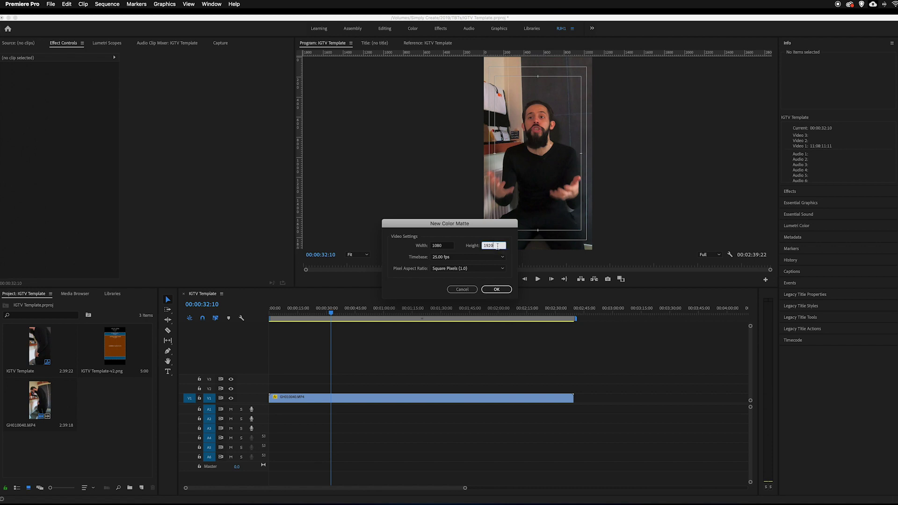
type("1350")
left_click(496, 290)
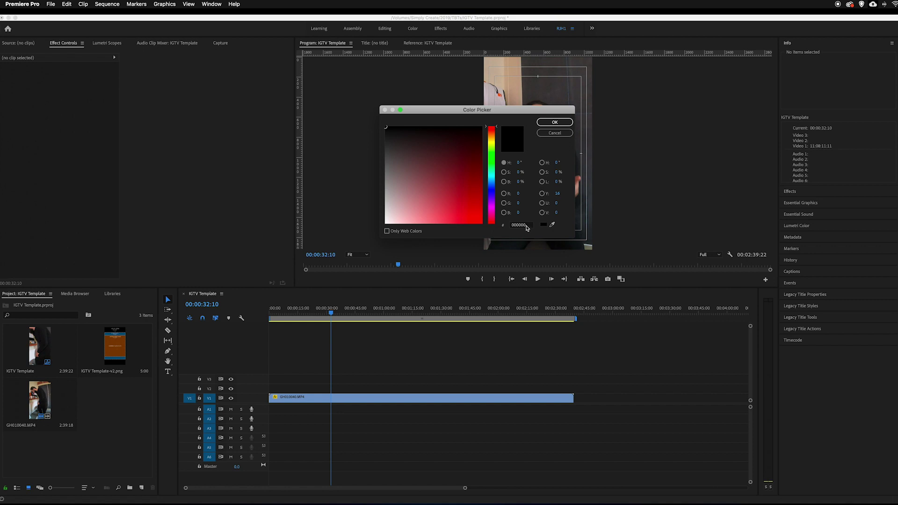
Give the matte the blue hex colour 2969a6 and name it 'IGTV preview feed'
left_click(523, 225)
type("2969a6")
left_click(554, 122)
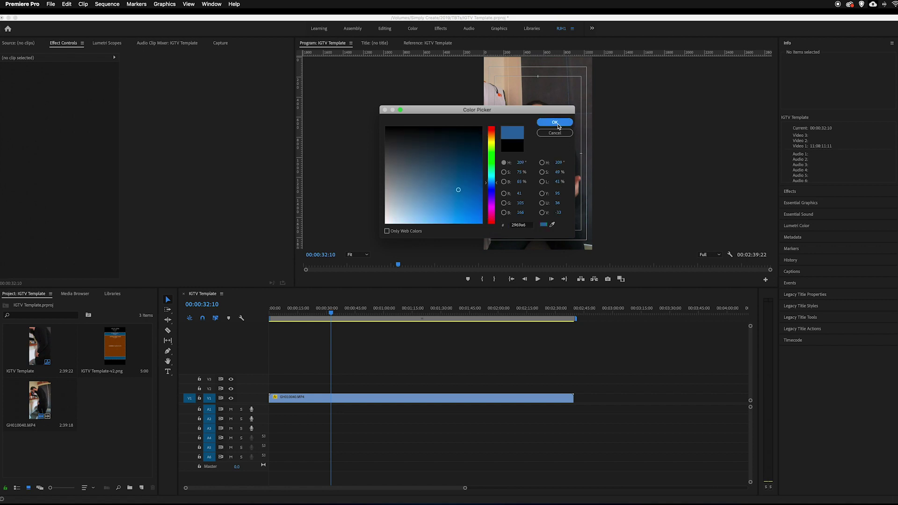
type("IGTV preview feed")
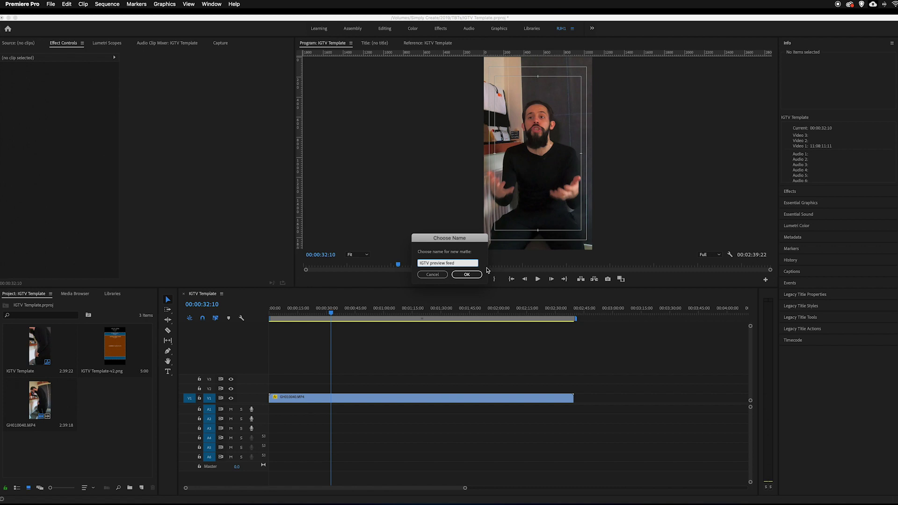
key("Return")
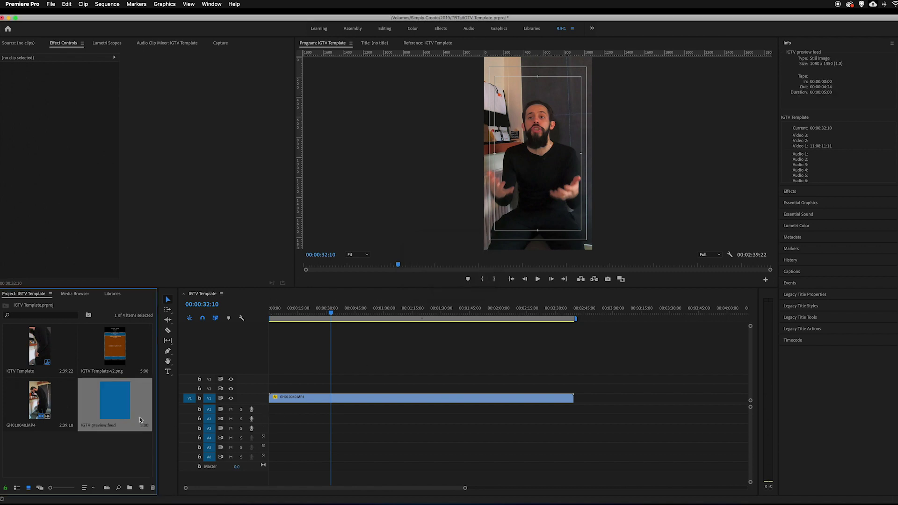
Place the IGTV preview feed matte on V2 above GH010040.MP4 and set its opacity to 50%
left_click_drag(109, 405, 573, 387)
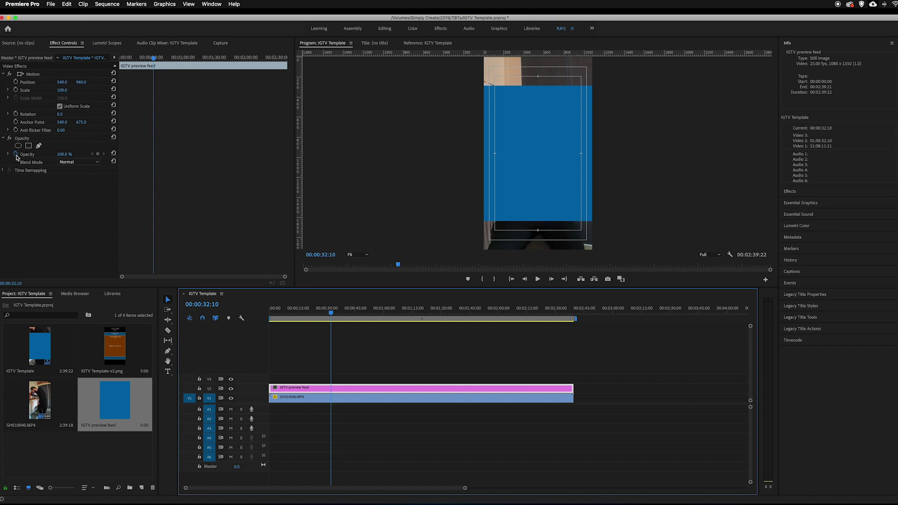
left_click(27, 155)
left_click(68, 155)
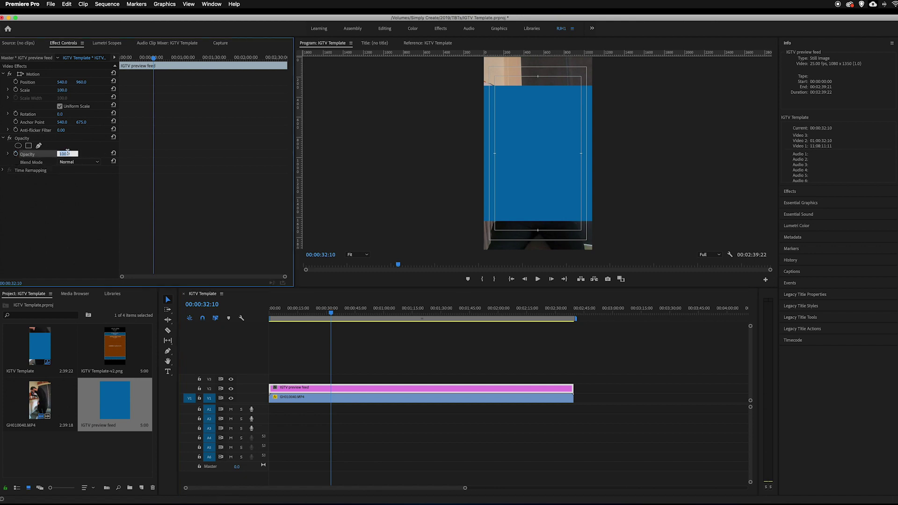
type("50")
key("Return")
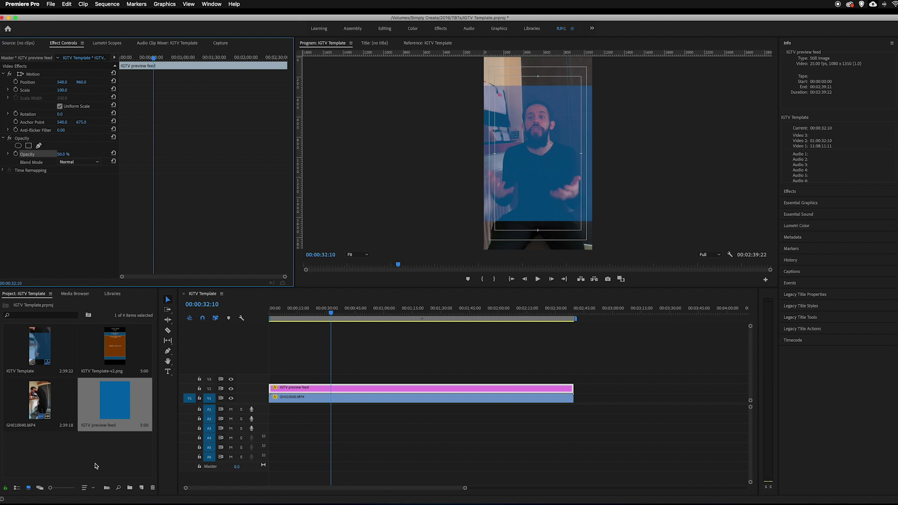
left_click(96, 465)
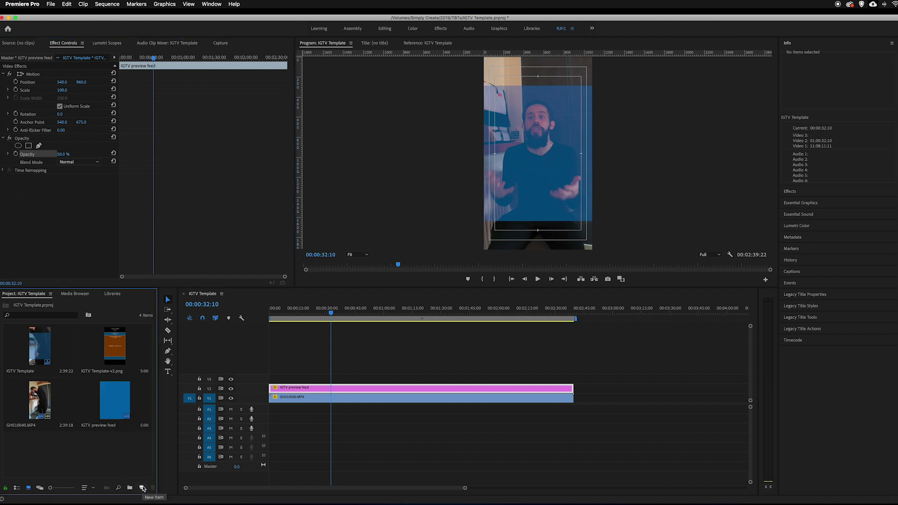
Start another colour matte sized 1080 × 1080
left_click(143, 488)
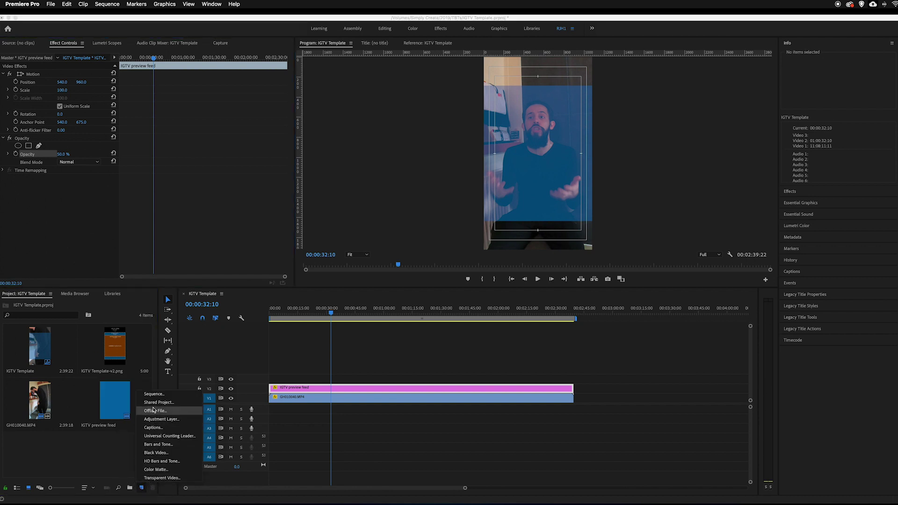
left_click(156, 469)
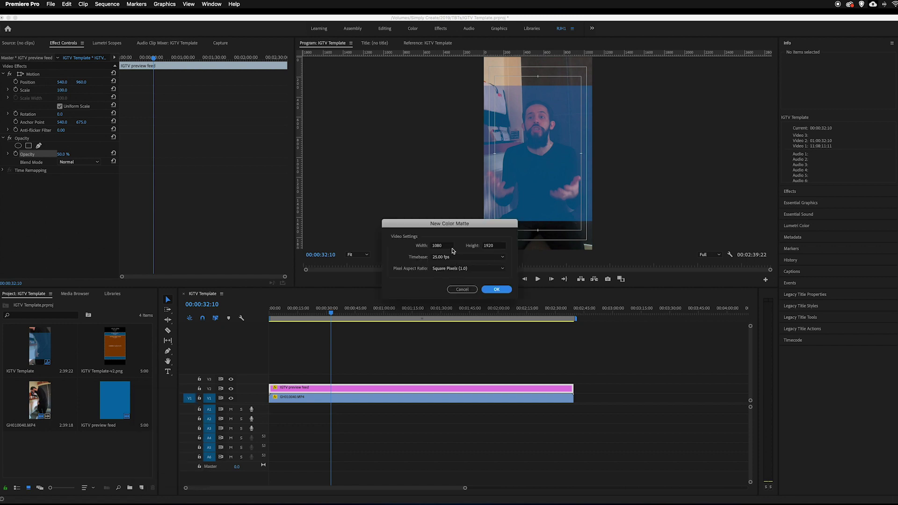
left_click(493, 247)
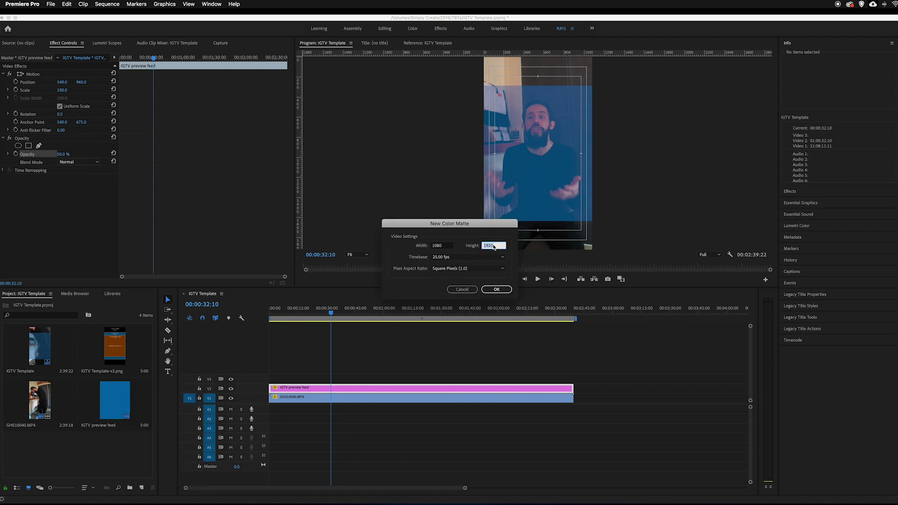
type("1080")
left_click(496, 290)
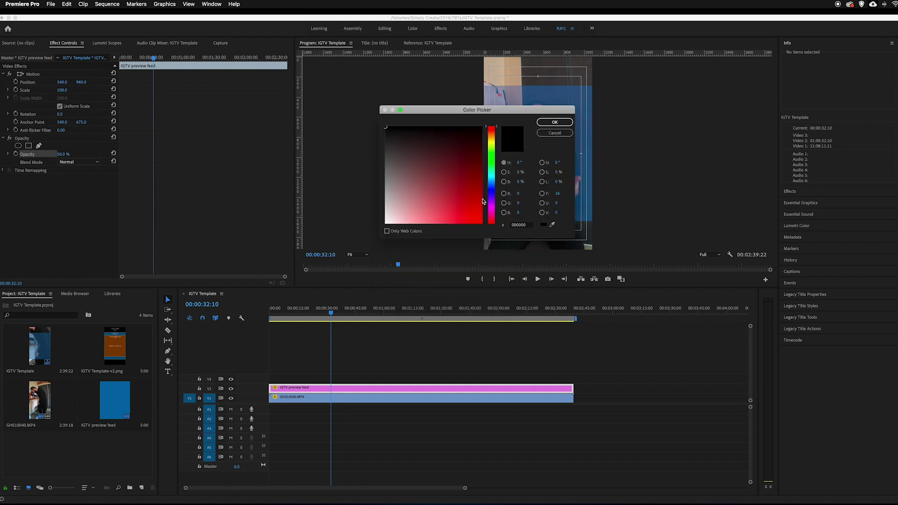
Give the matte an orange colour and name it 'IG profile image'
double_click(517, 226)
key("ctrl+v")
key("Return")
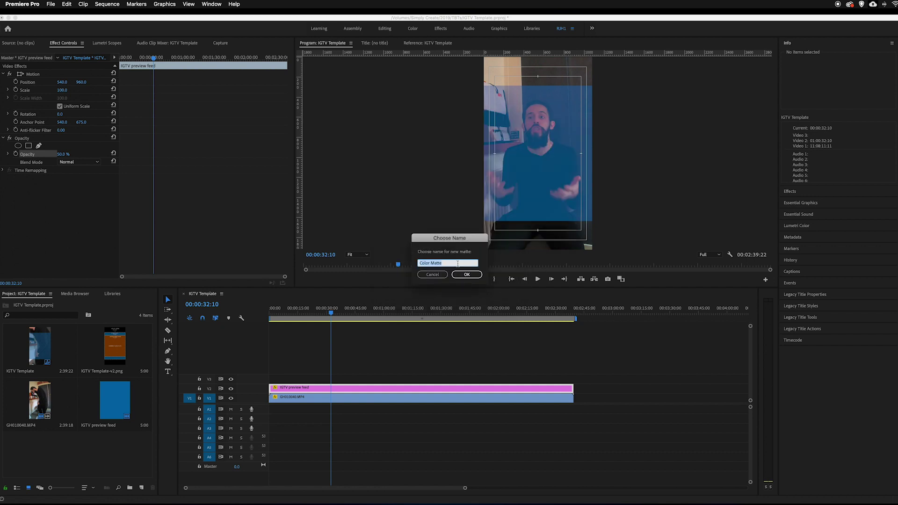
key("BackSpace")
left_click(467, 275)
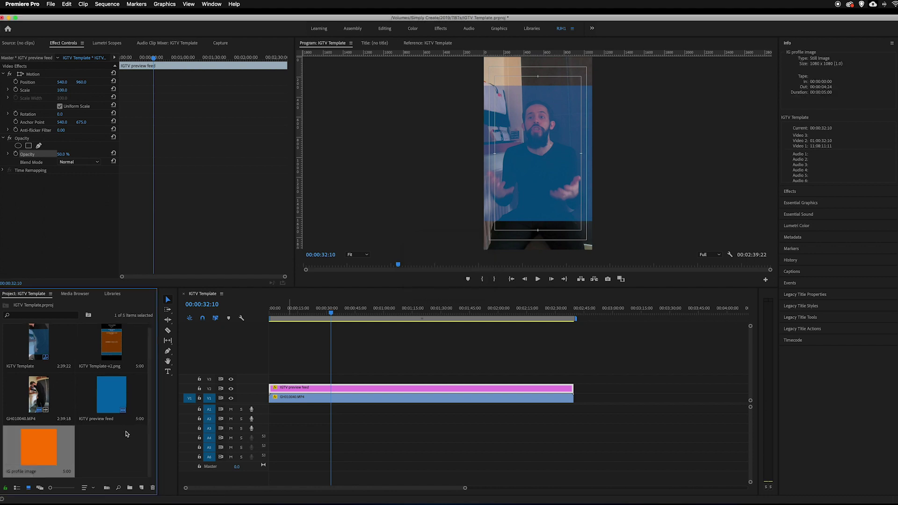
Put the IG profile image matte on V3 and set its opacity to 50%
left_click_drag(35, 460, 573, 378)
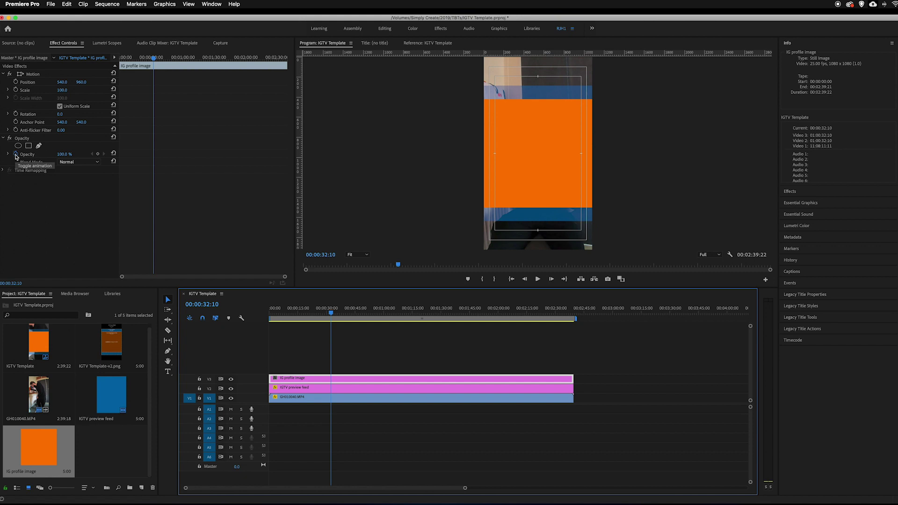
left_click(64, 154)
type("50")
key("Return")
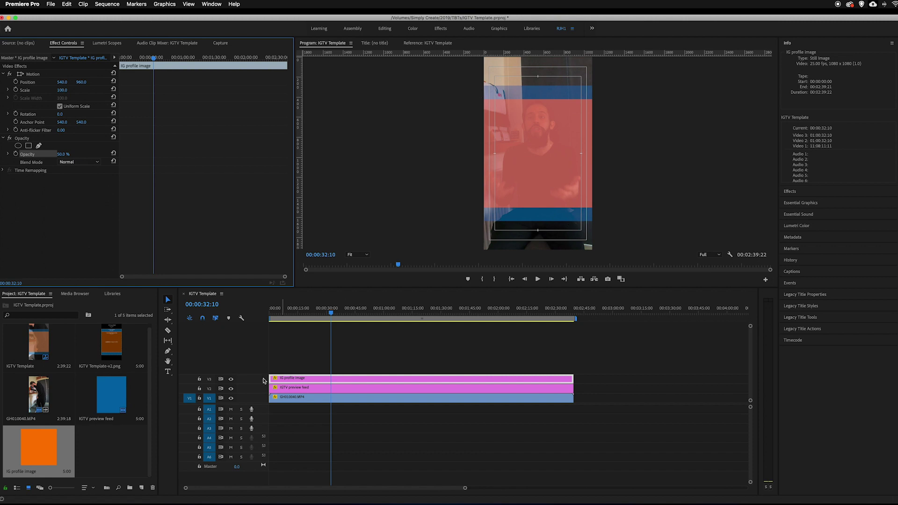
Turn off the V3 and V2 track visibility so only GH010040.MP4 shows
left_click(231, 379)
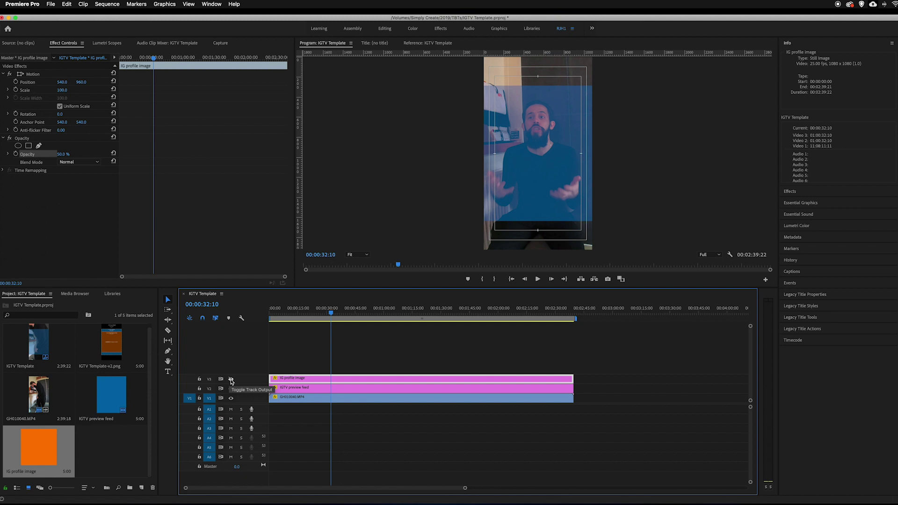
left_click(231, 380)
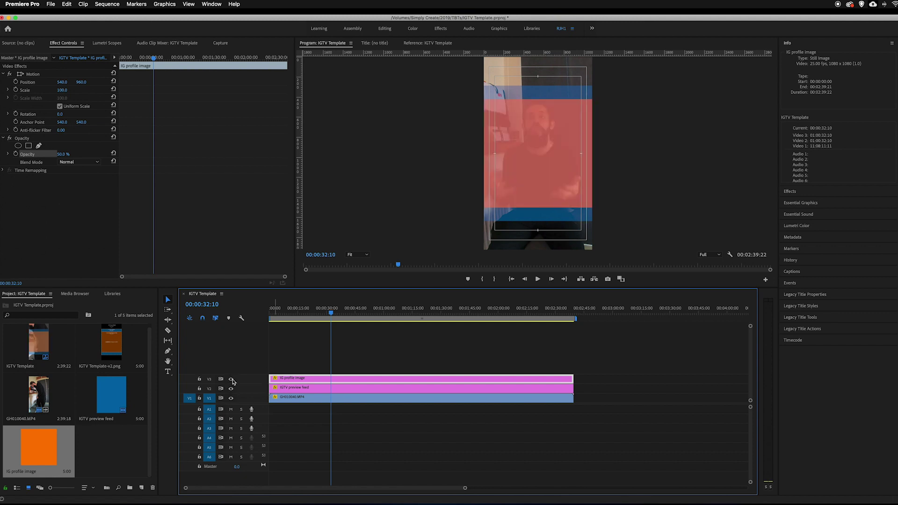
left_click(231, 379)
left_click(231, 389)
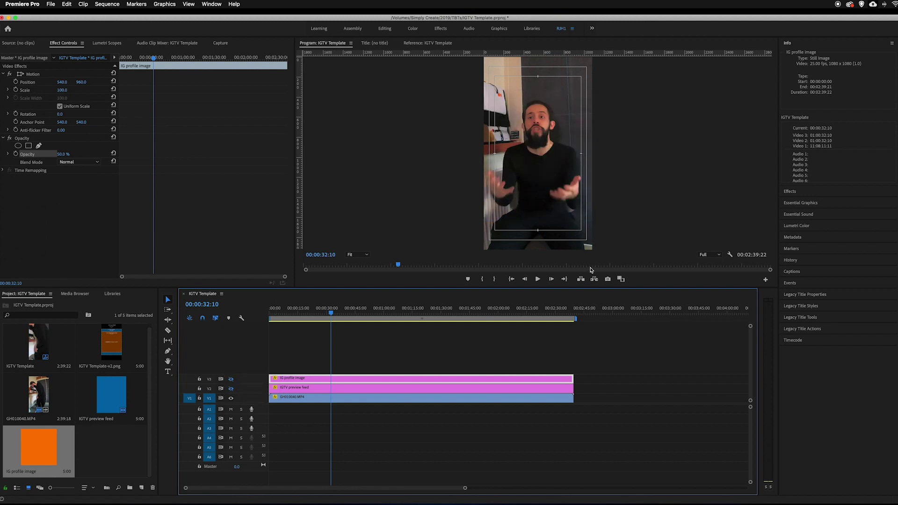